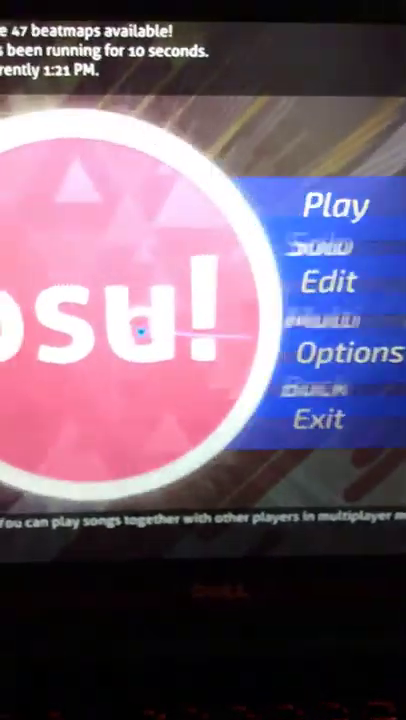
Move into the osu! play options with the P key
key(p)
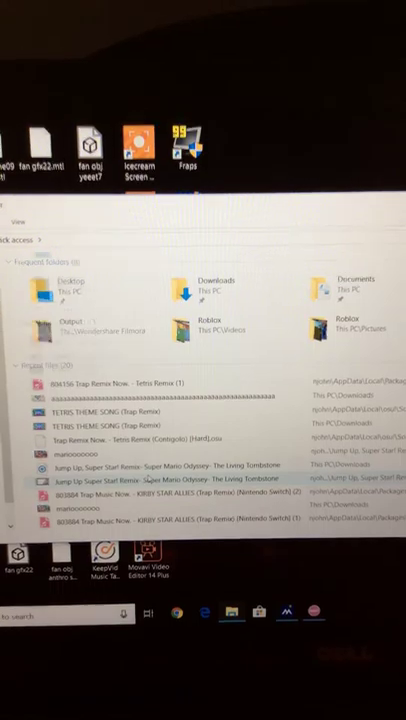
scroll(148, 478, down, 3)
scroll(115, 518, down, 1)
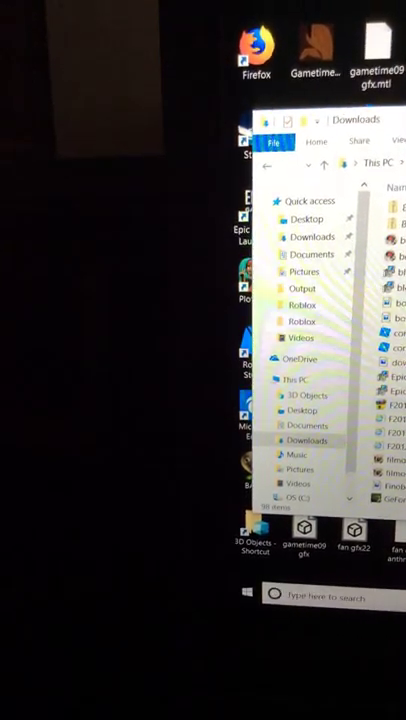
scroll(395, 340, down, 1)
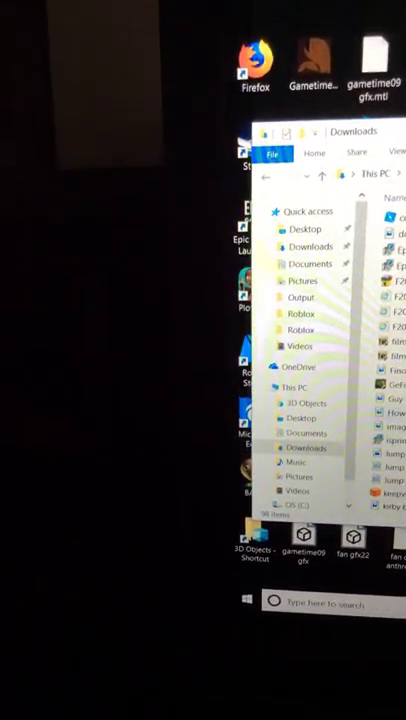